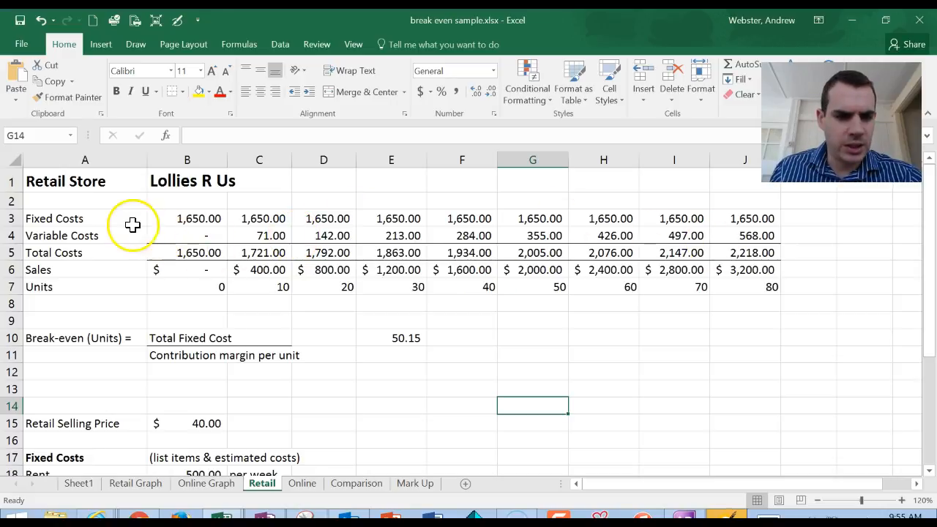
# - Insert a basic 2-D line chart from the cost, sales and units data in A3:J7 of the Retail sheet
pyautogui.moveTo(124, 216); pyautogui.dragTo(752, 293)
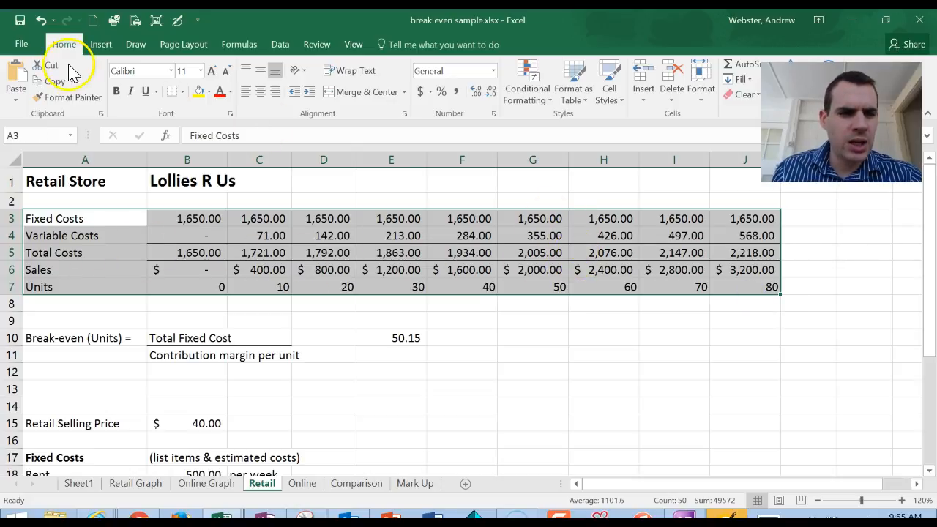
pyautogui.click(101, 46)
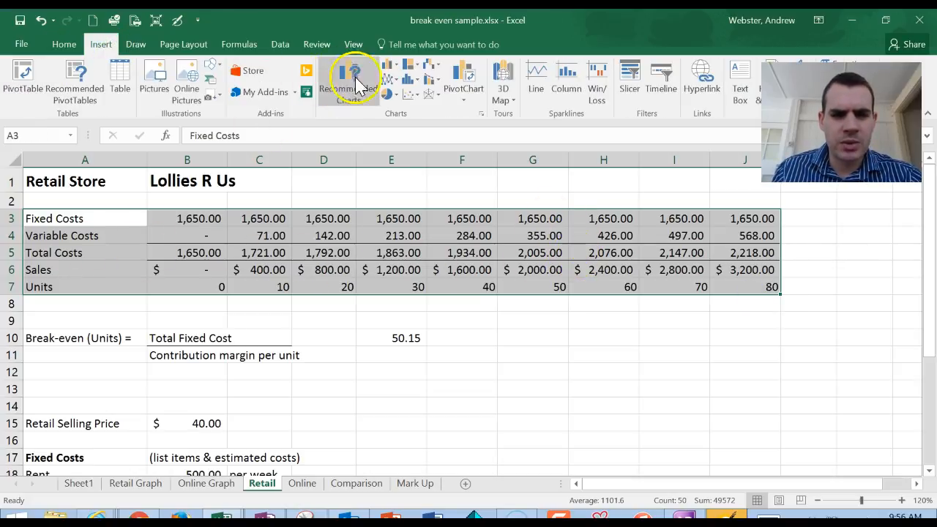
pyautogui.click(394, 83)
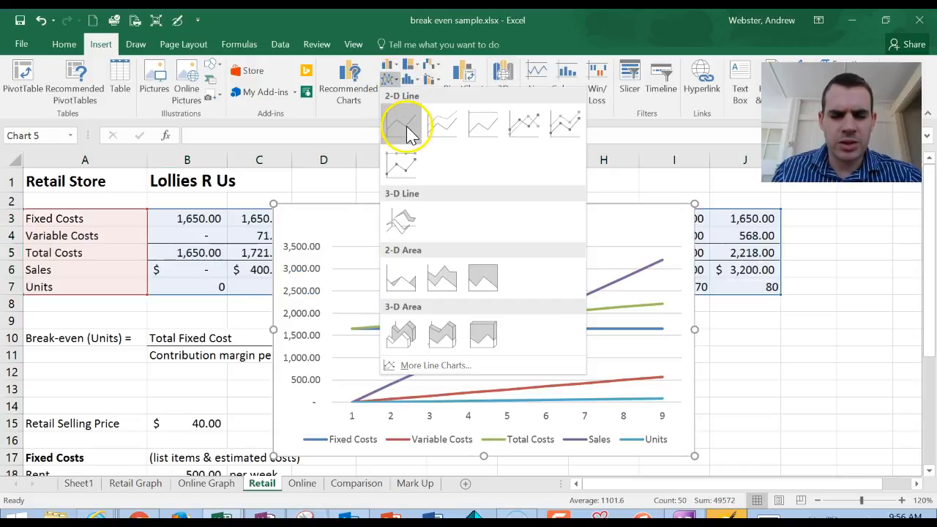
pyautogui.click(404, 126)
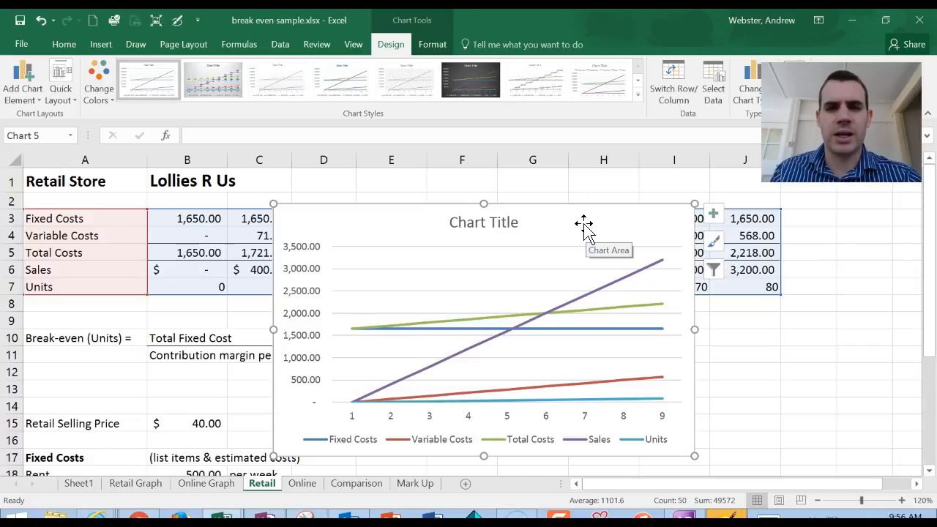
# - Move the line chart from the Retail sheet to cell A1 of Sheet1 and enlarge it to about column K, row 21
pyautogui.rightClick(583, 223)
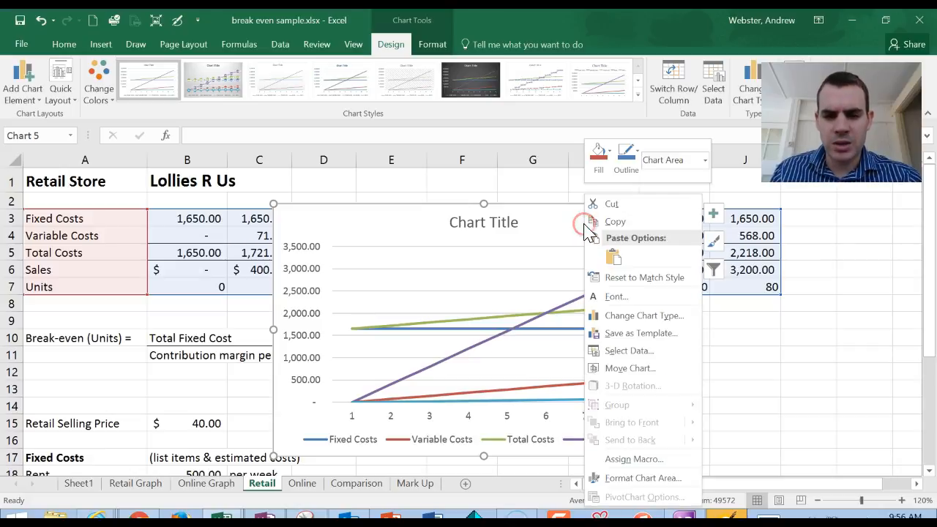
pyautogui.click(626, 205)
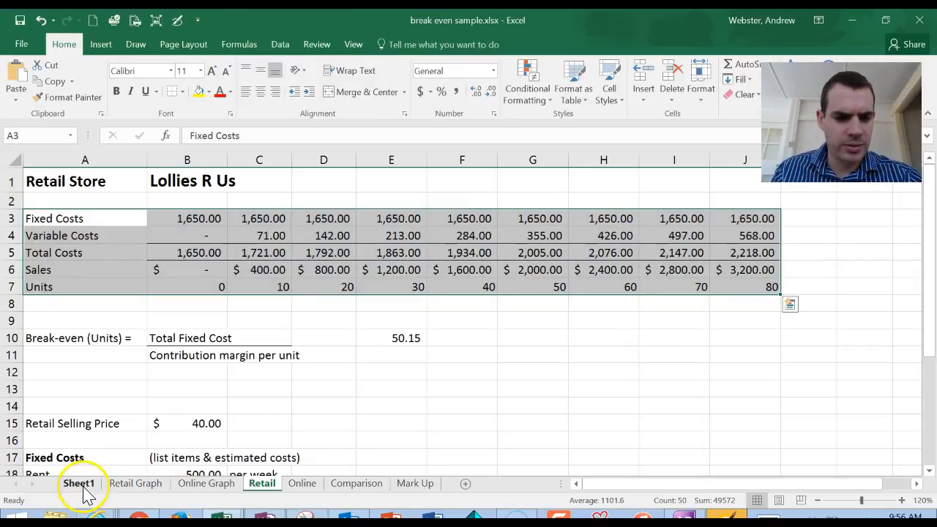
pyautogui.click(79, 484)
pyautogui.rightClick(46, 177)
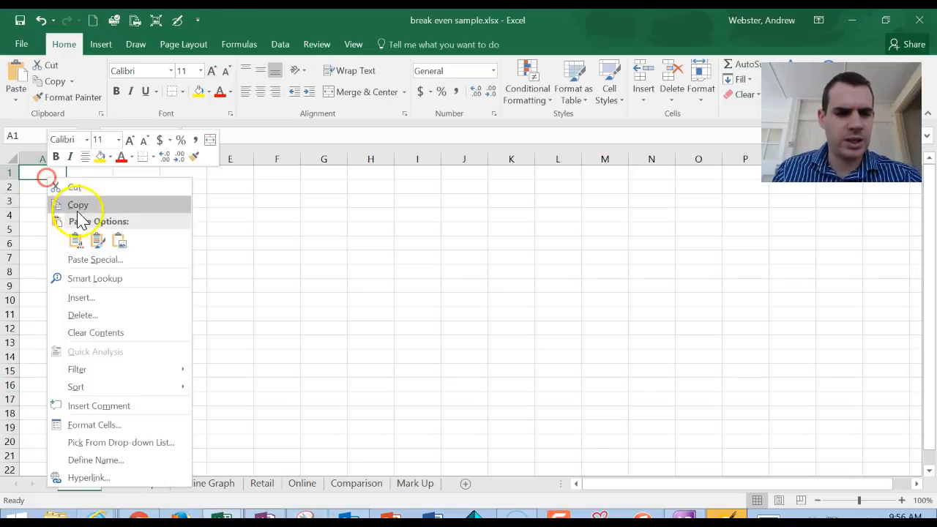
pyautogui.click(74, 243)
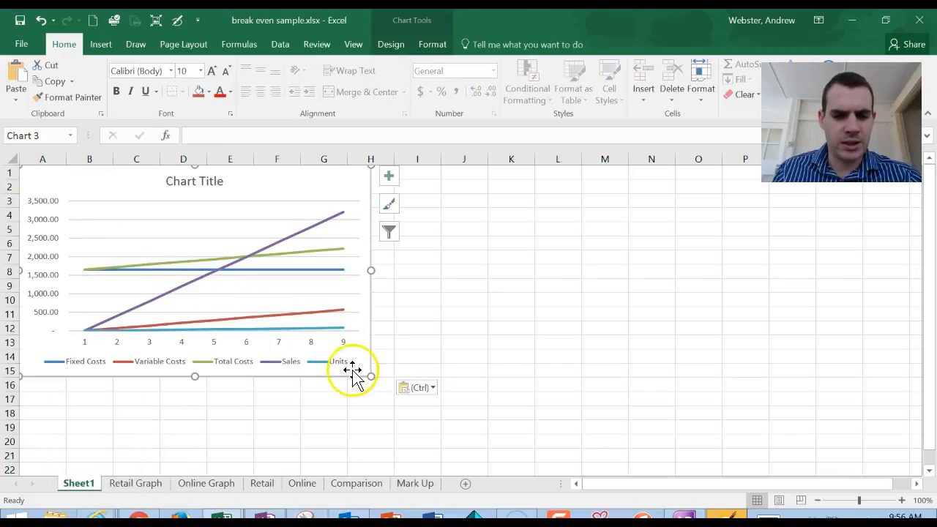
pyautogui.moveTo(370, 376); pyautogui.dragTo(510, 454)
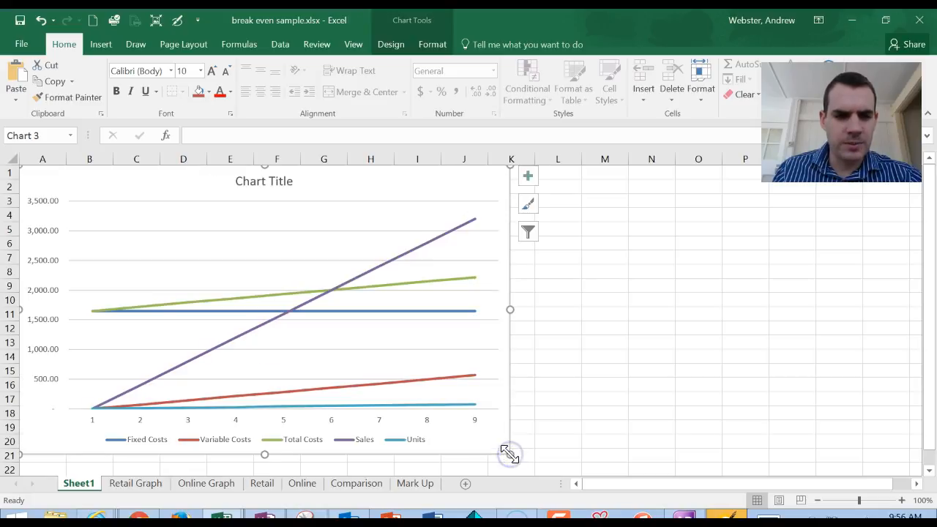
pyautogui.click(20, 501)
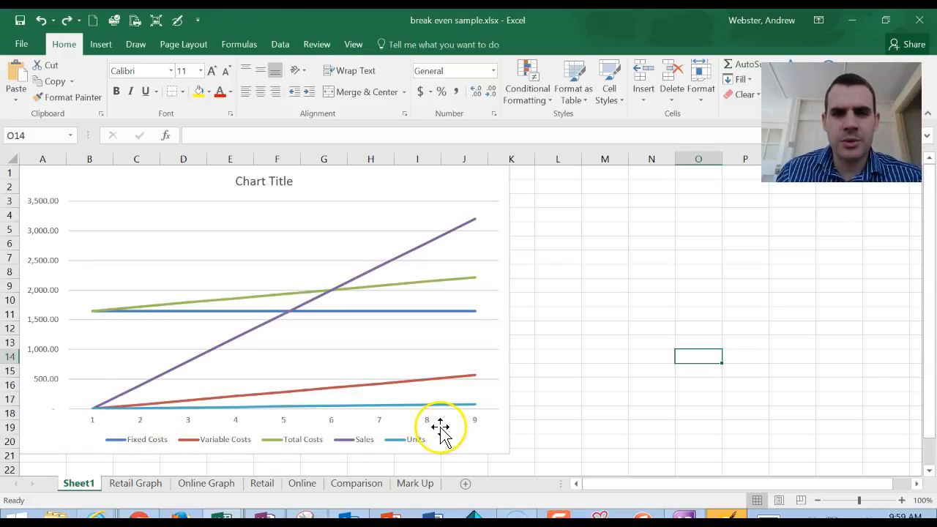
# - Exclude the Units series from the chart's data source
pyautogui.click(477, 437)
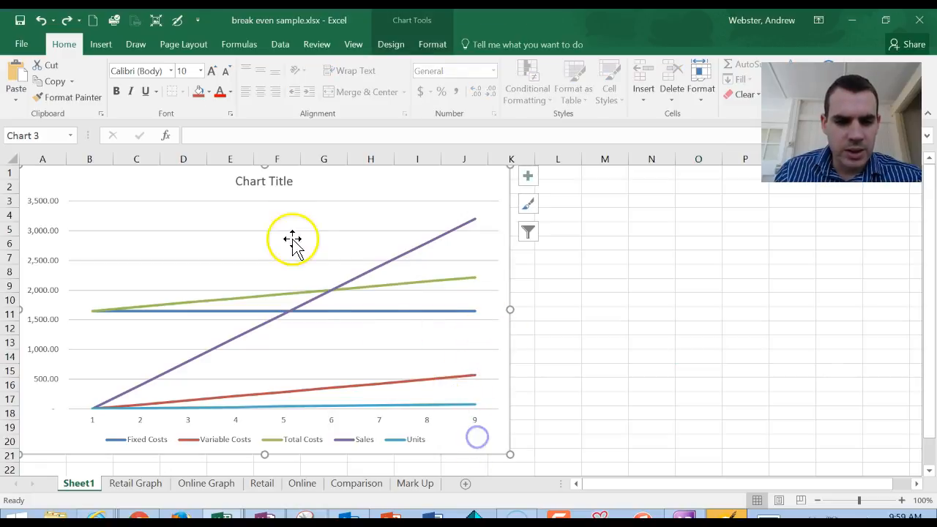
pyautogui.rightClick(452, 343)
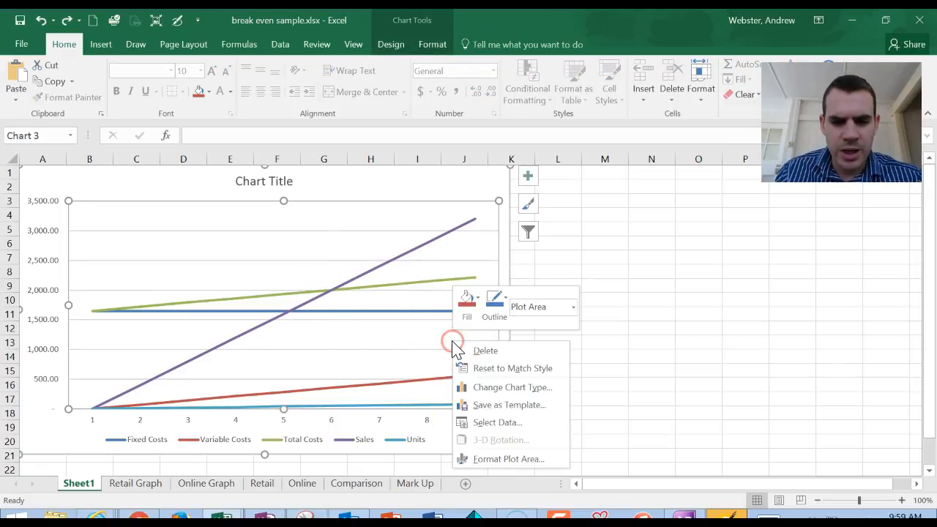
pyautogui.click(524, 428)
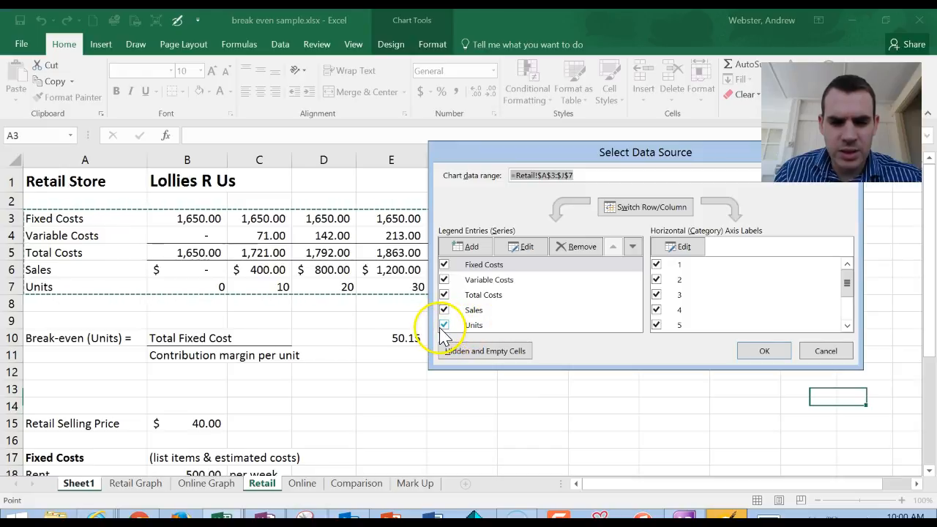
pyautogui.click(443, 325)
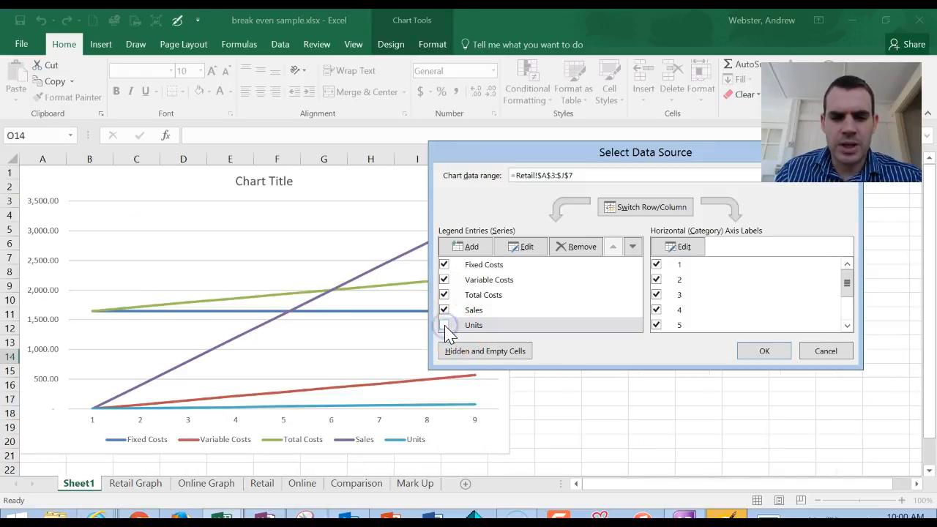
# - Set the chart's horizontal axis labels to the unit values in B7:J7 of the Retail sheet and apply the data source changes
pyautogui.click(689, 248)
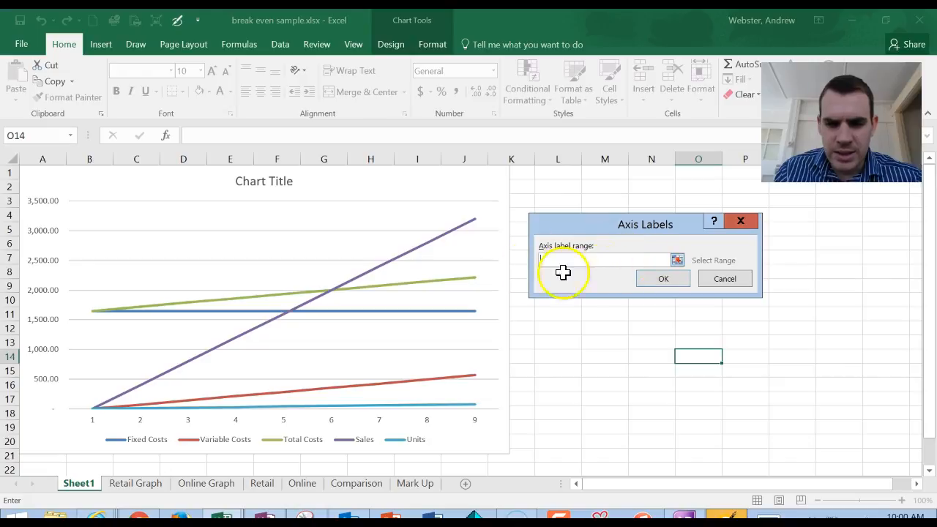
pyautogui.click(262, 486)
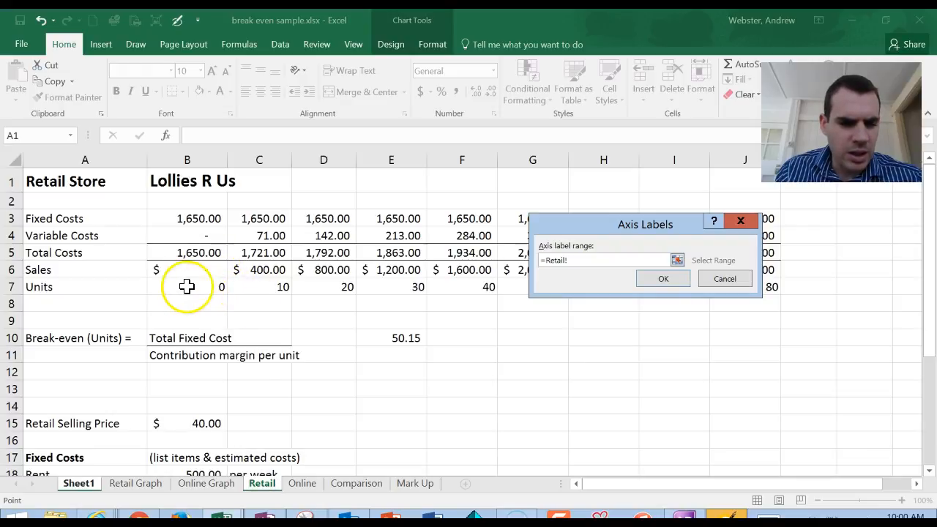
pyautogui.moveTo(201, 285); pyautogui.dragTo(738, 295)
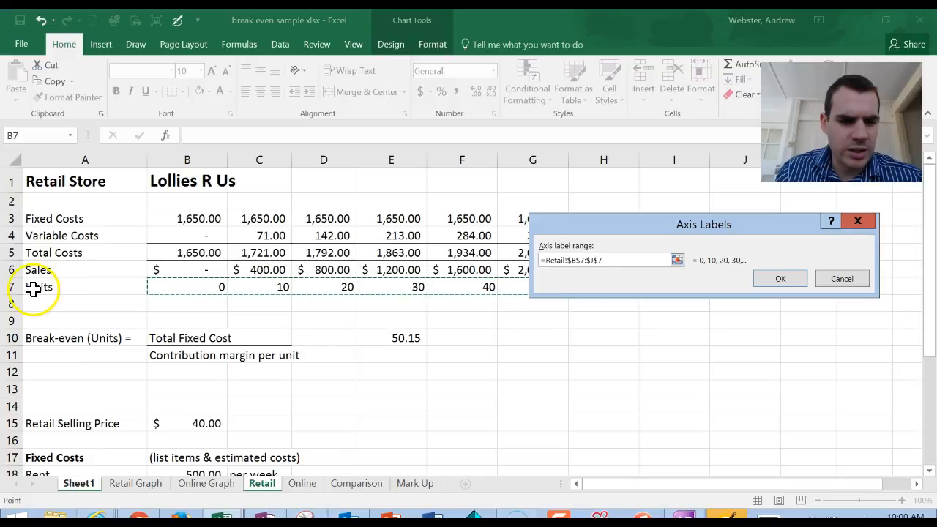
pyautogui.click(780, 284)
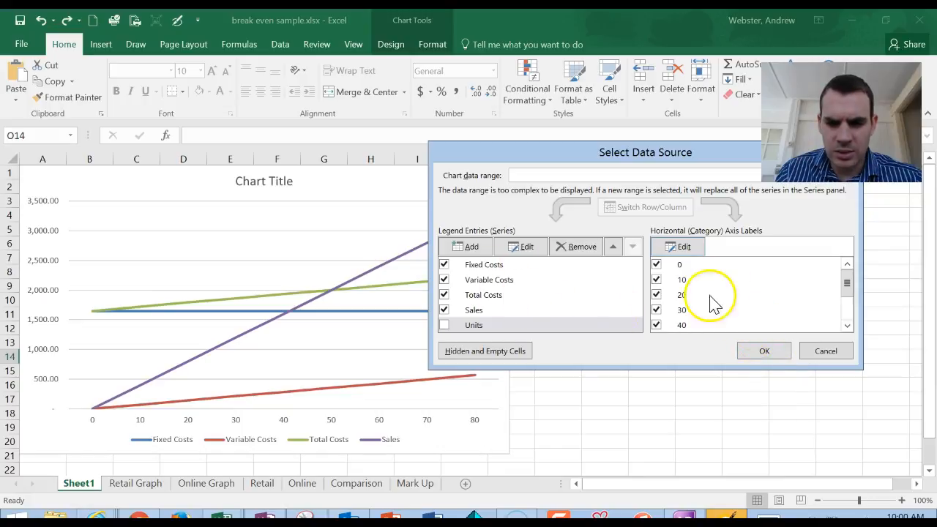
pyautogui.click(763, 351)
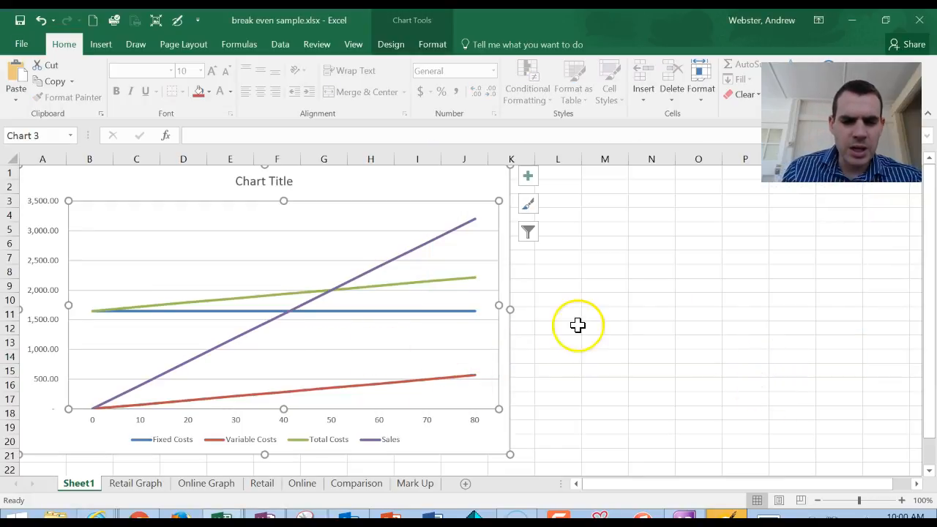
pyautogui.click(587, 319)
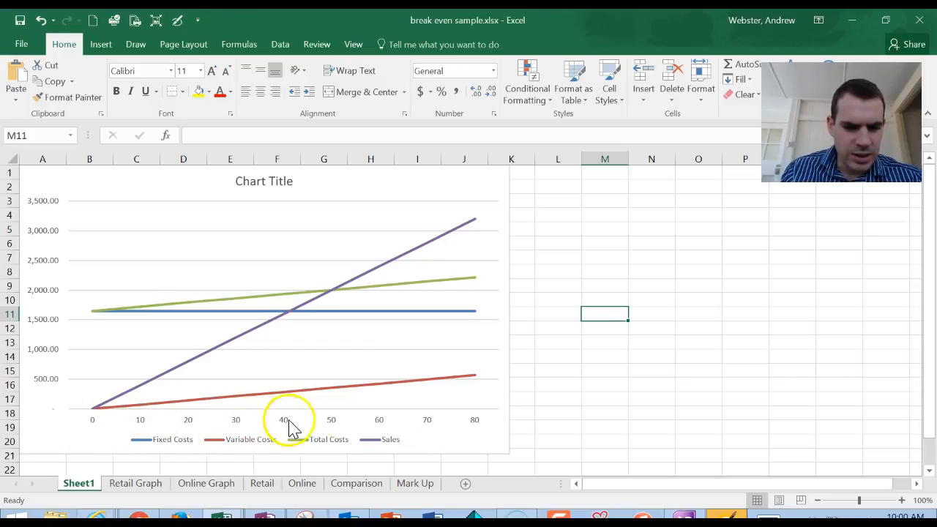
# - Set the chart's legend position to Right
pyautogui.click(303, 441)
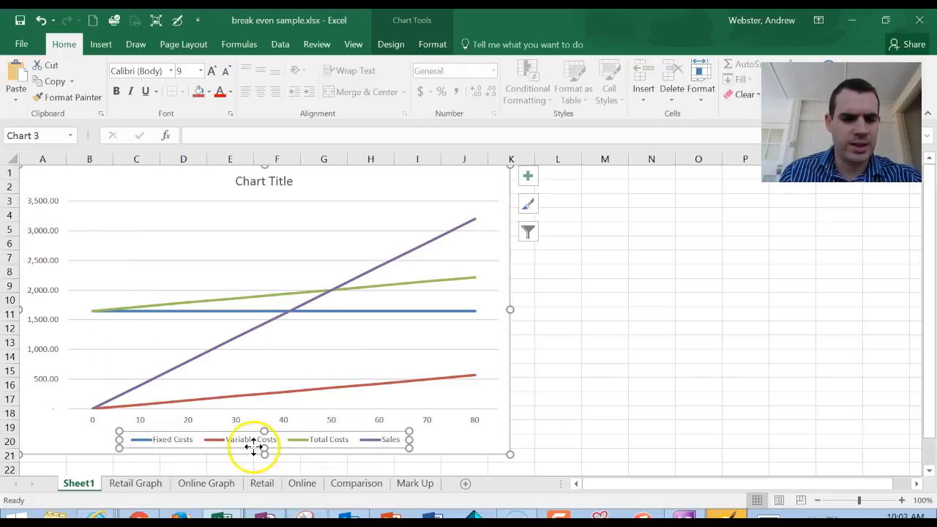
pyautogui.click(307, 440)
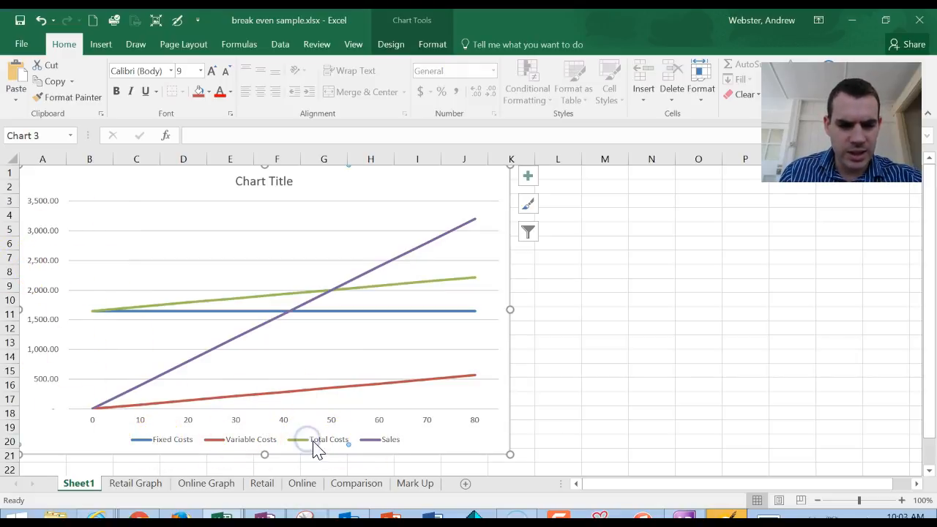
pyautogui.click(456, 438)
pyautogui.click(356, 441)
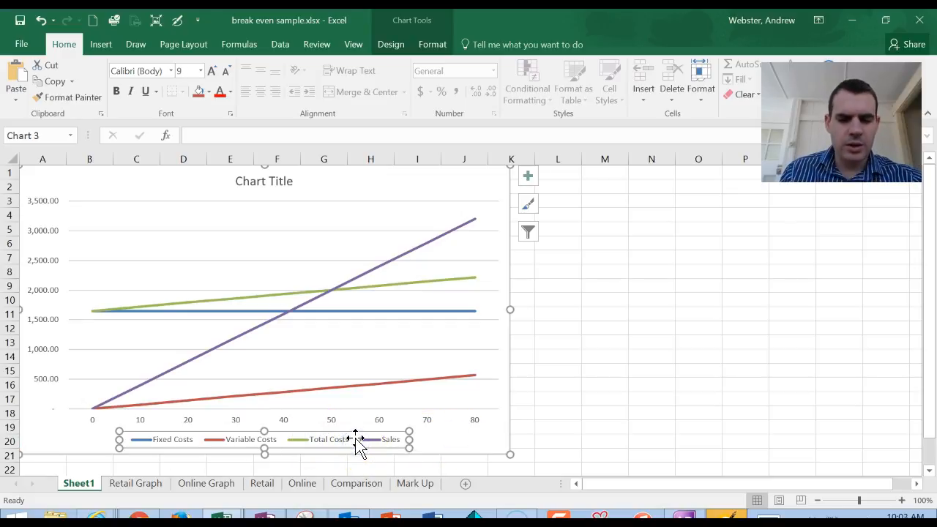
pyautogui.rightClick(350, 442)
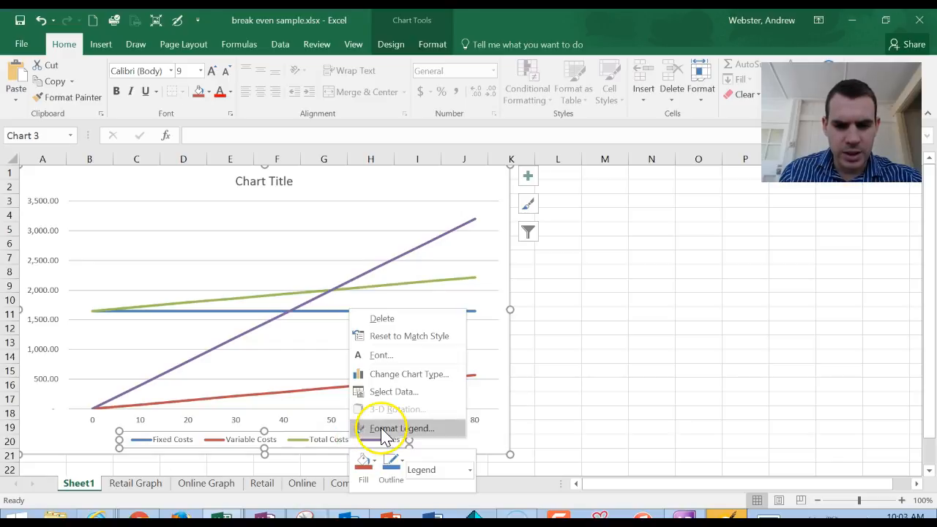
pyautogui.click(385, 430)
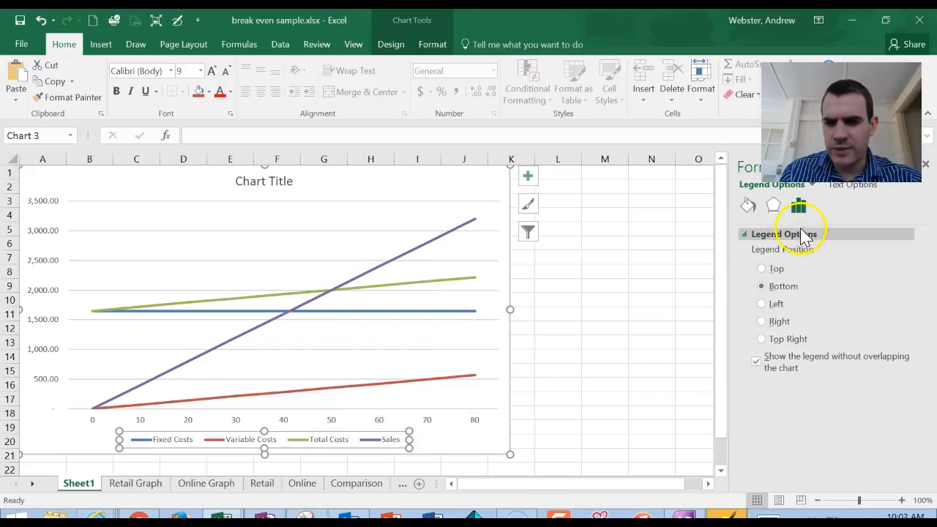
pyautogui.click(772, 325)
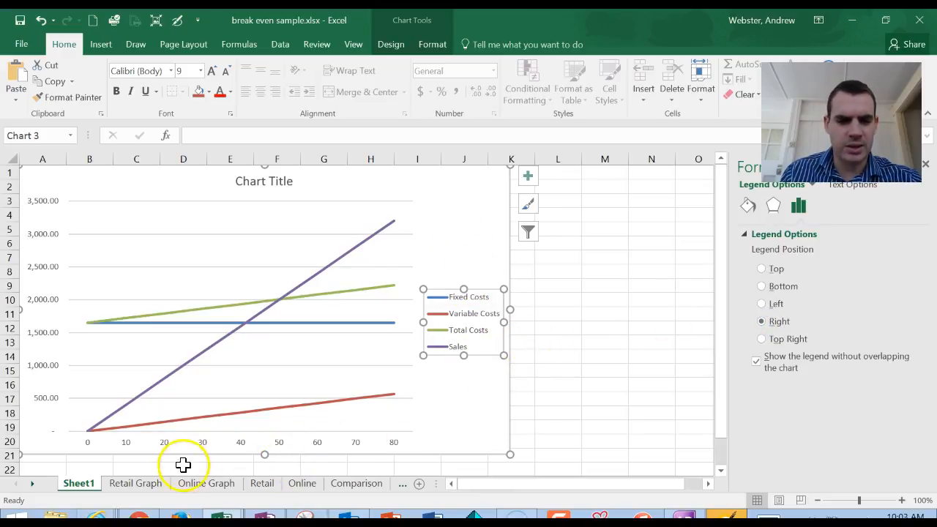
pyautogui.click(562, 396)
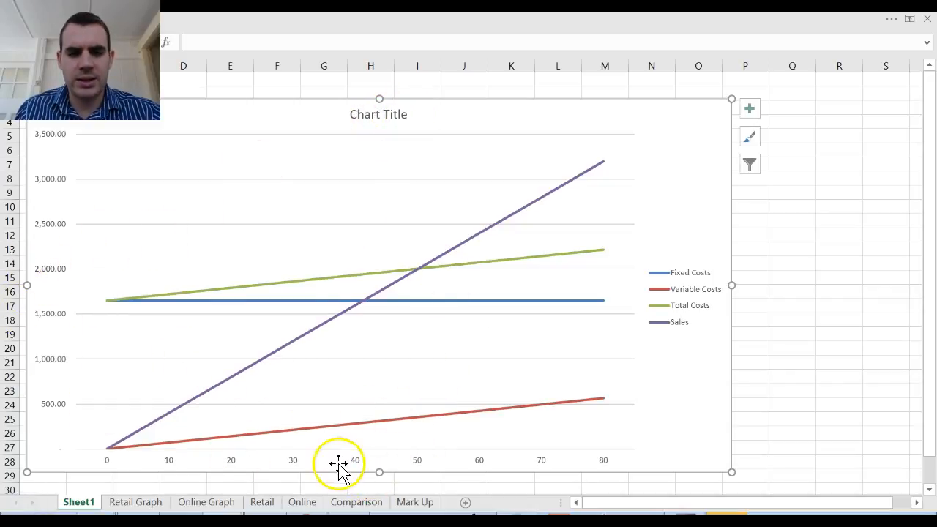
# - Change the chart title to "CVP Analysis - Lollies R Us"
pyautogui.tripleClick(397, 120)
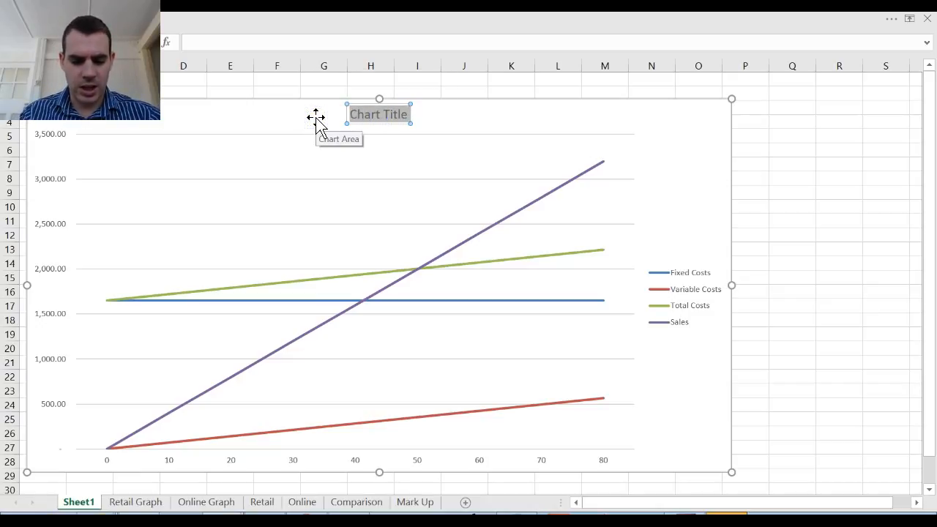
pyautogui.write('CVP Analysis -')
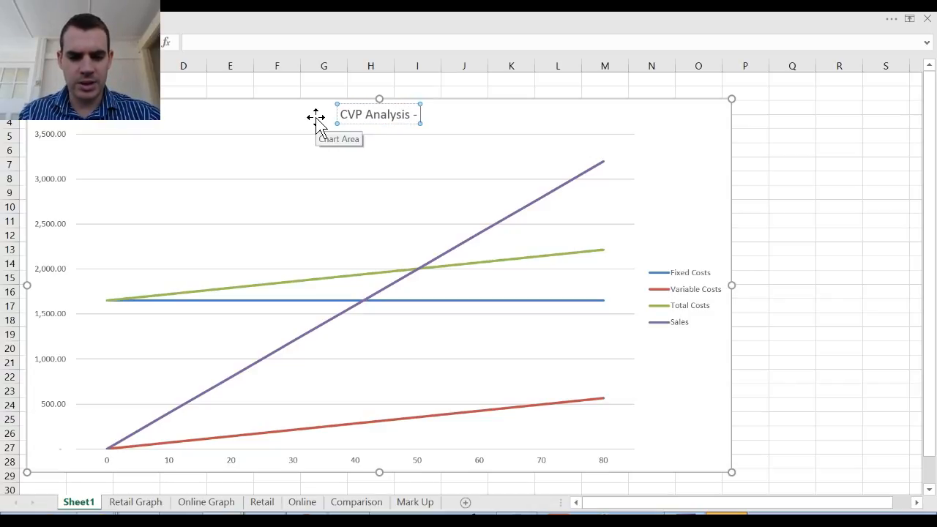
pyautogui.click(261, 502)
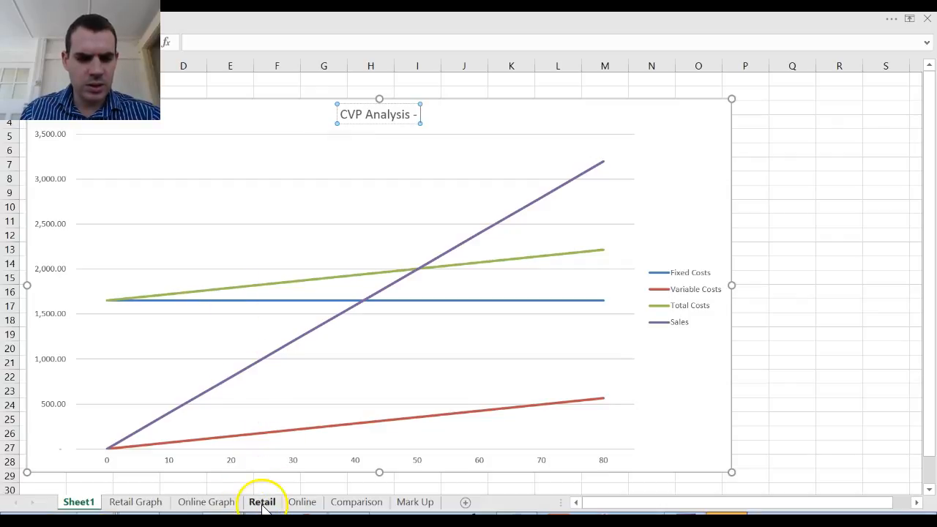
pyautogui.click(80, 502)
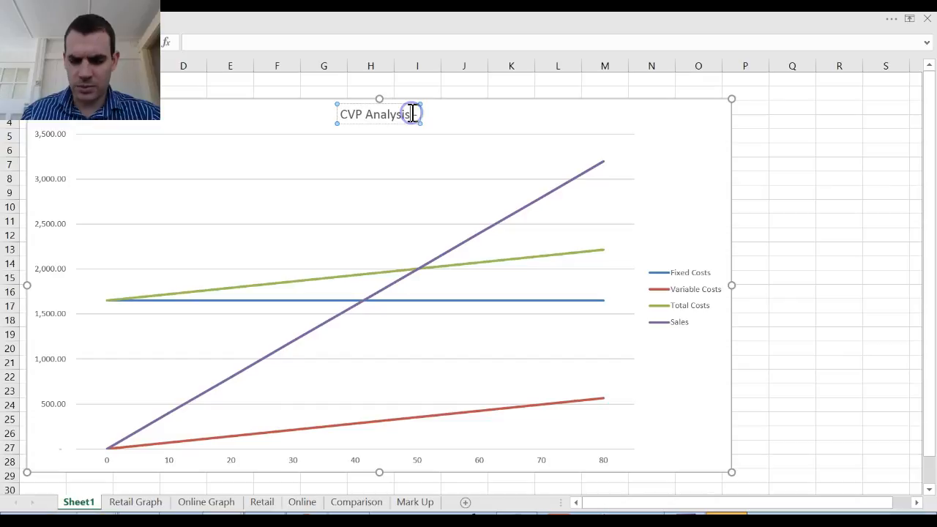
pyautogui.write('-')
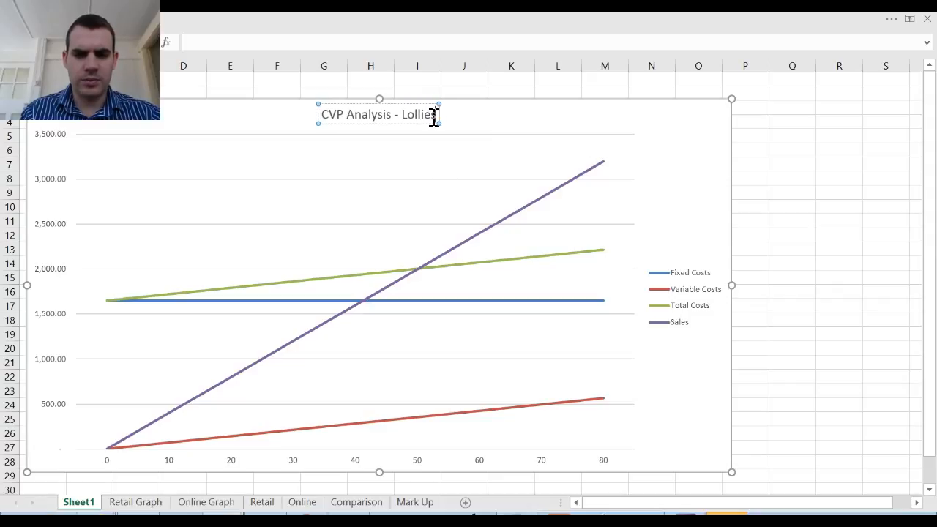
pyautogui.write('Lollies R Us')
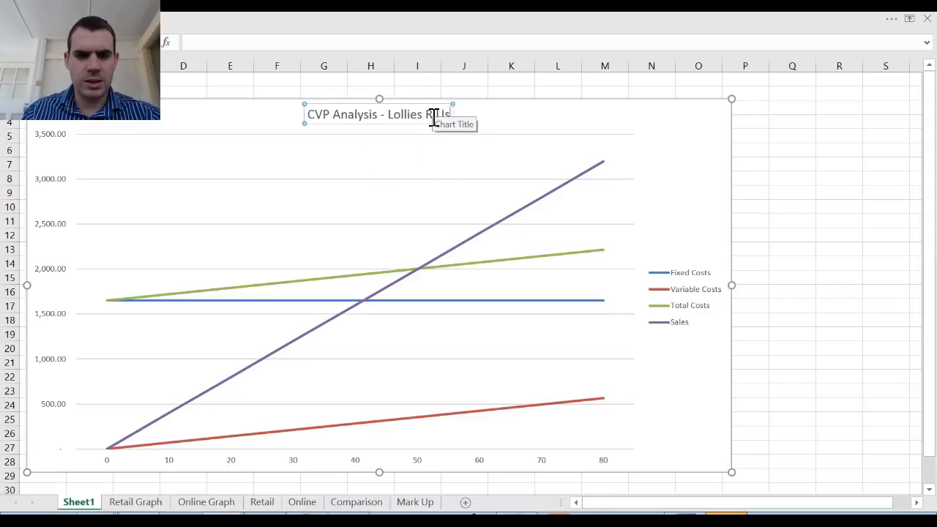
# - Add axis titles to both axes of the break-even chart
pyautogui.click(671, 194)
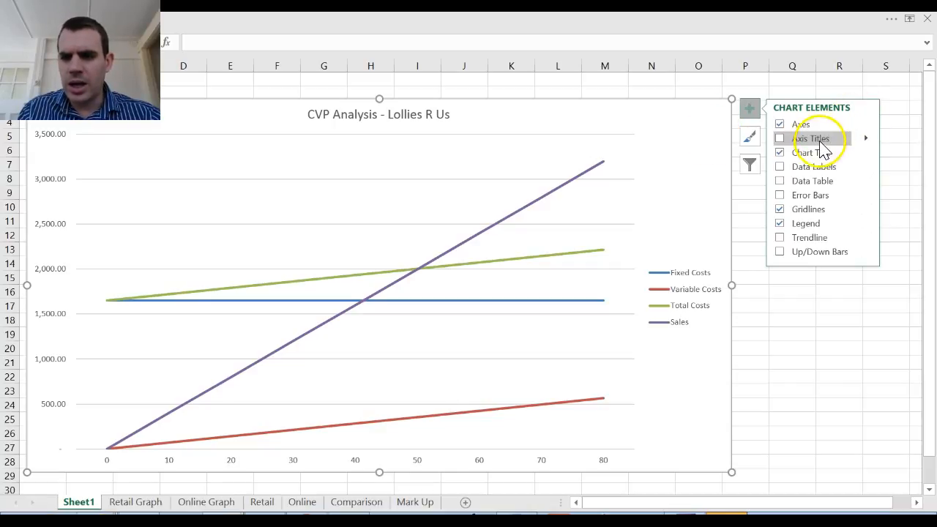
pyautogui.click(818, 140)
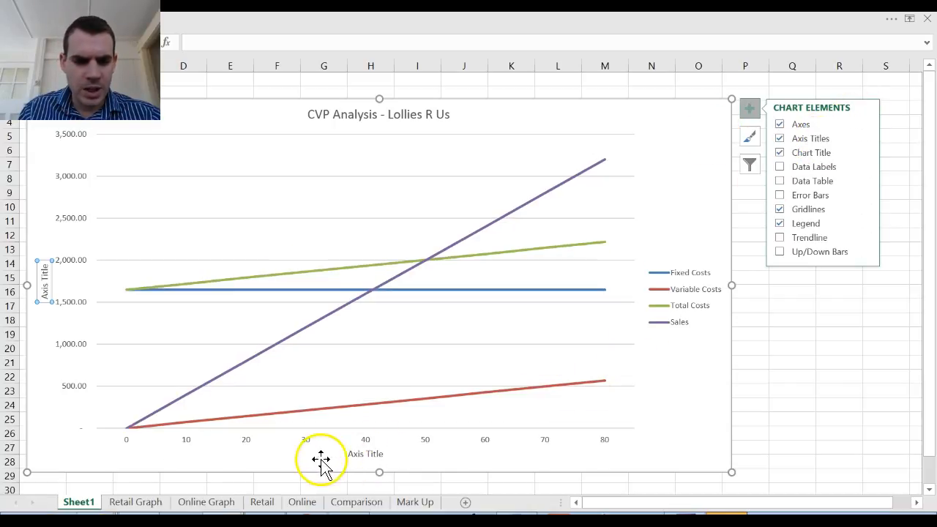
# - Change the horizontal axis title to "Units" and the vertical axis title to "Sales"
pyautogui.click(373, 454)
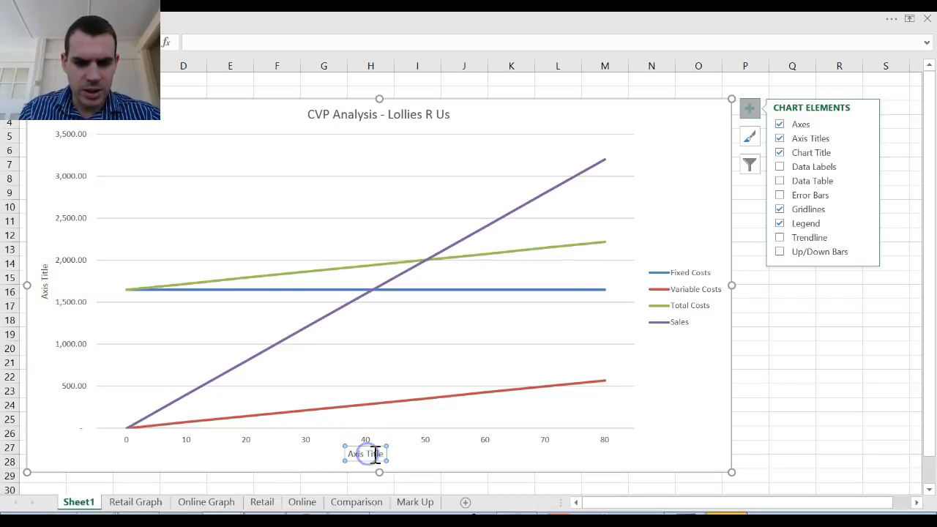
pyautogui.moveTo(384, 454); pyautogui.dragTo(324, 446)
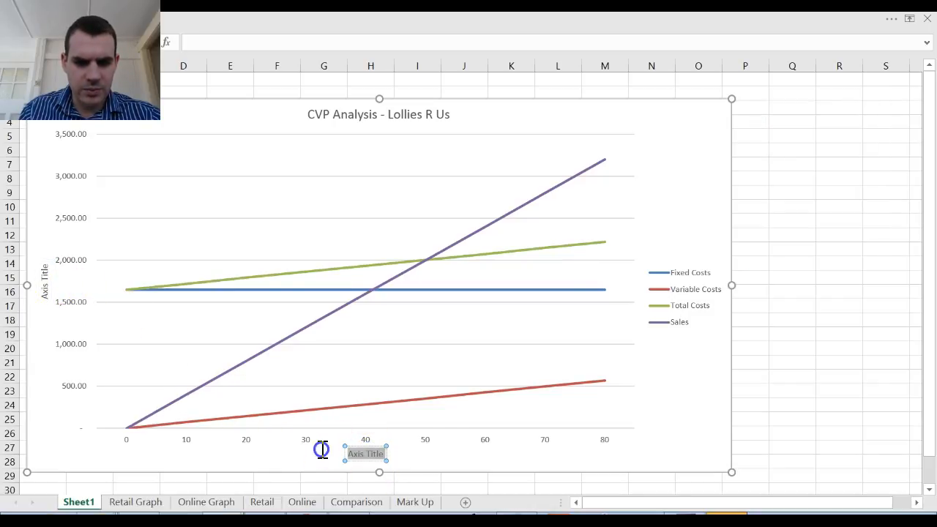
pyautogui.write('Units')
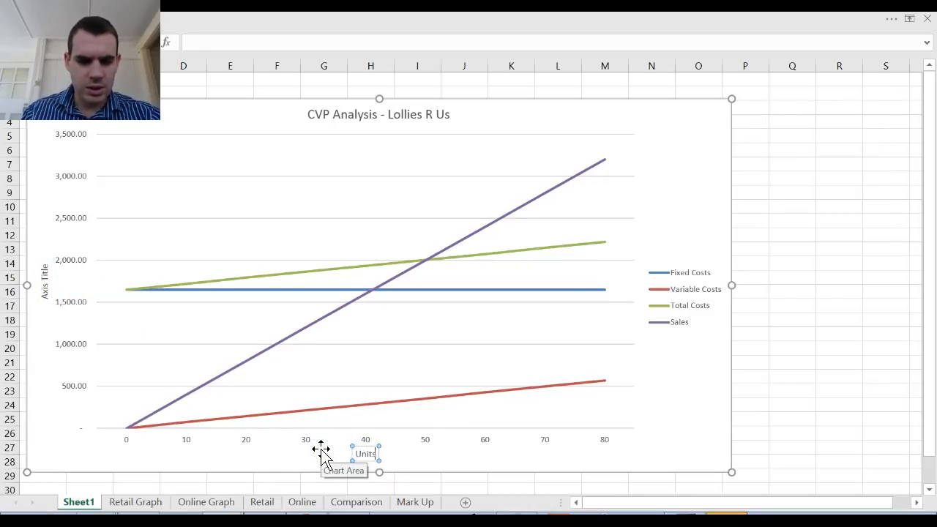
pyautogui.click(45, 278)
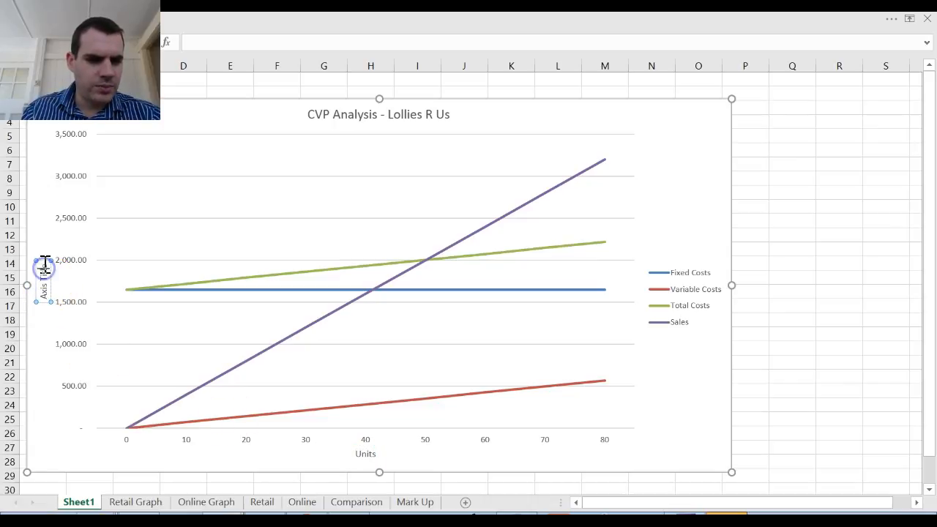
pyautogui.click(45, 263)
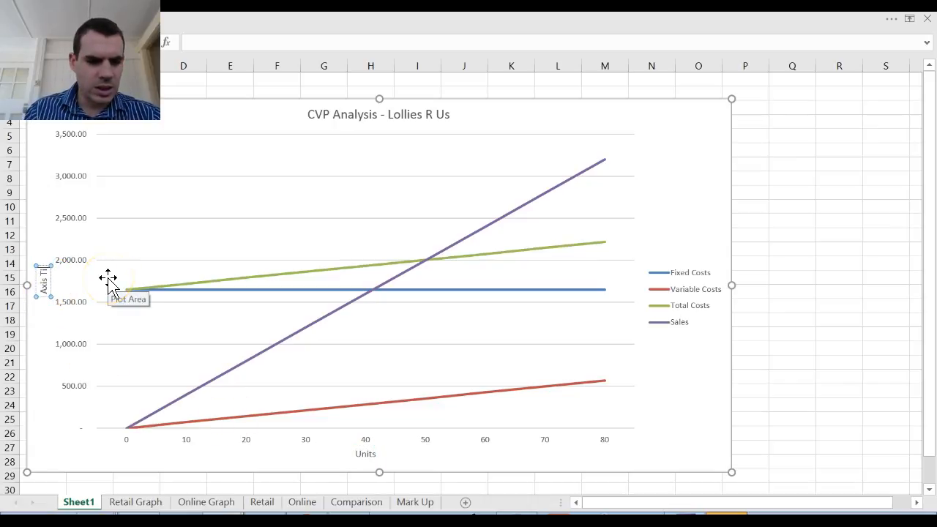
pyautogui.press('BackSpace')
pyautogui.write('Sales')
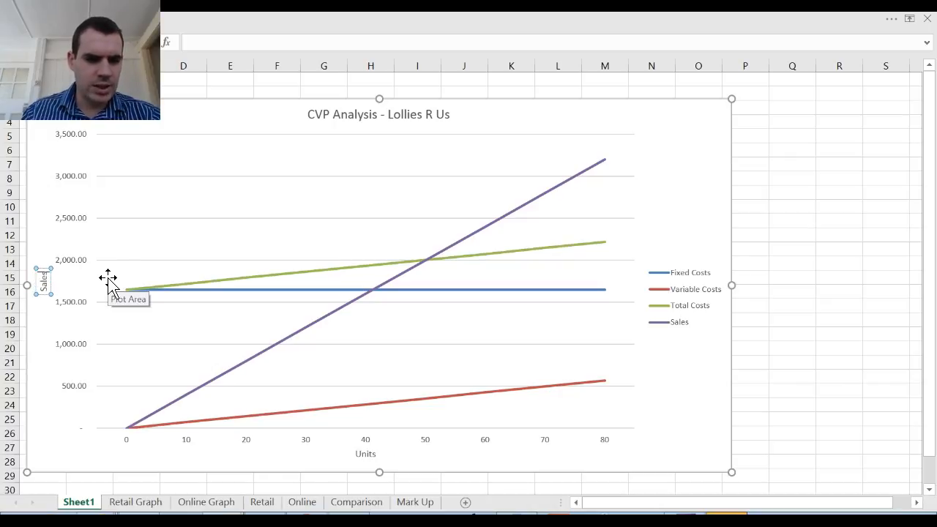
# - Move the CVP chart from Sheet1 to a new sheet named "Online Graph"
pyautogui.click(90, 505)
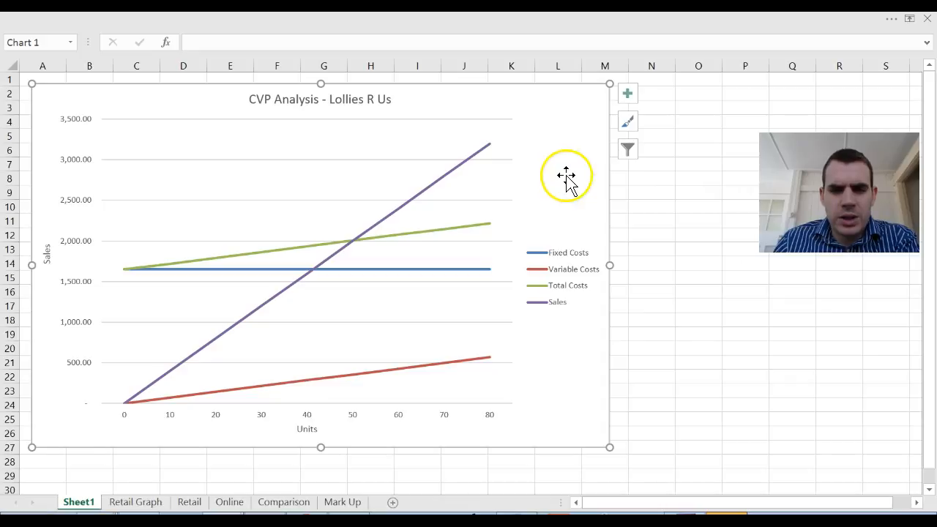
pyautogui.click(561, 193)
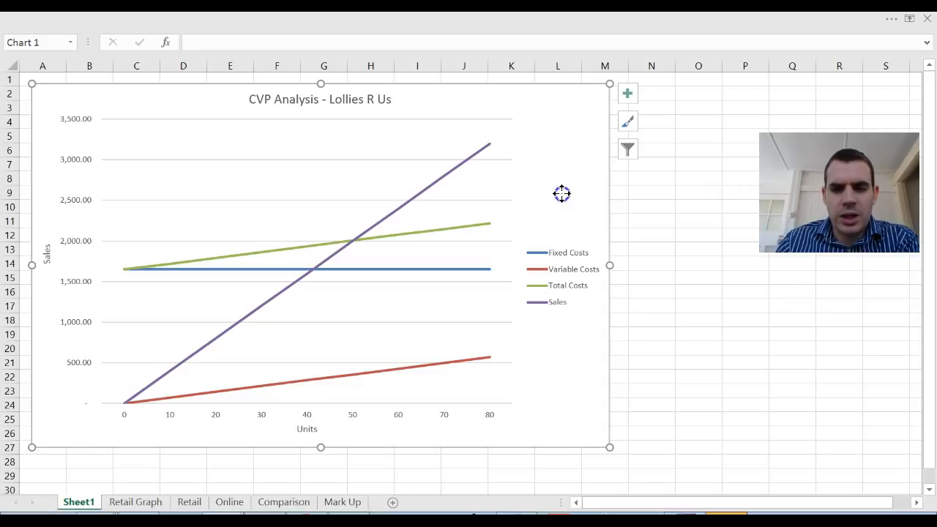
pyautogui.rightClick(552, 350)
pyautogui.click(606, 214)
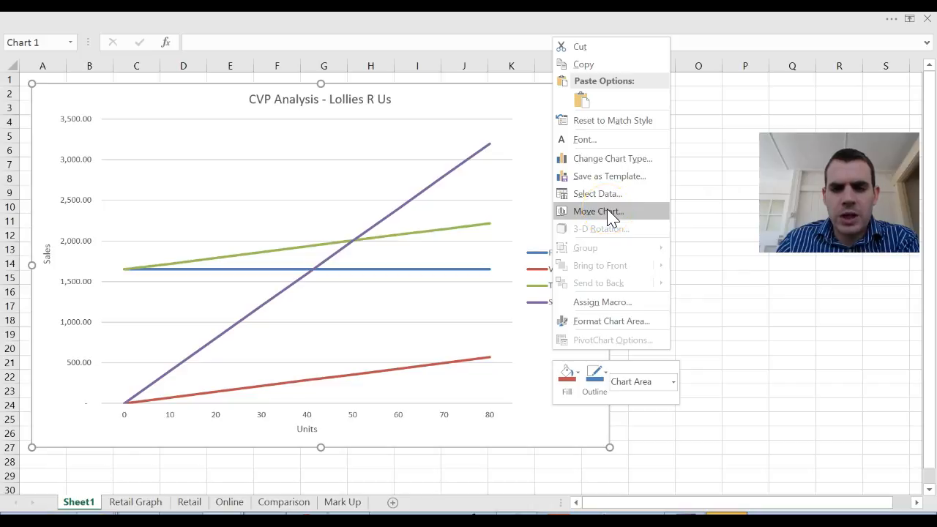
pyautogui.moveTo(629, 144); pyautogui.dragTo(425, 167)
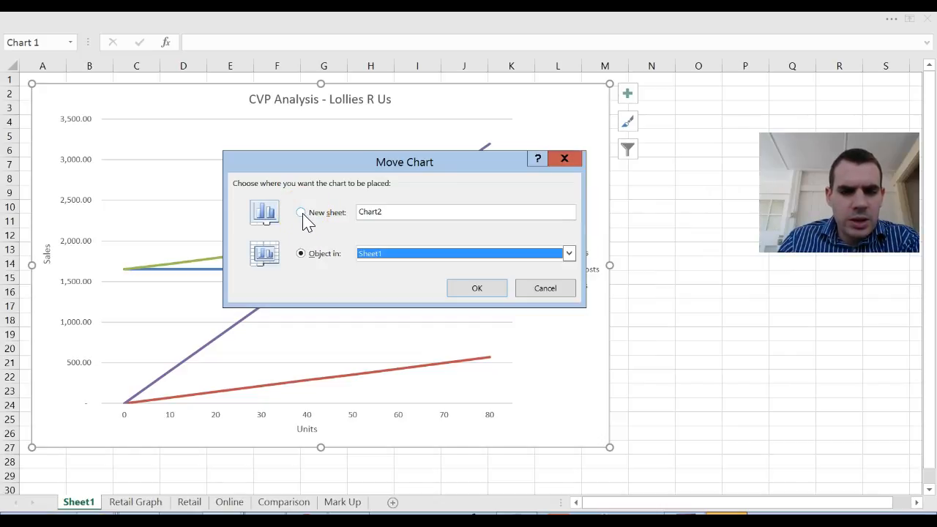
pyautogui.click(303, 213)
pyautogui.click(410, 211)
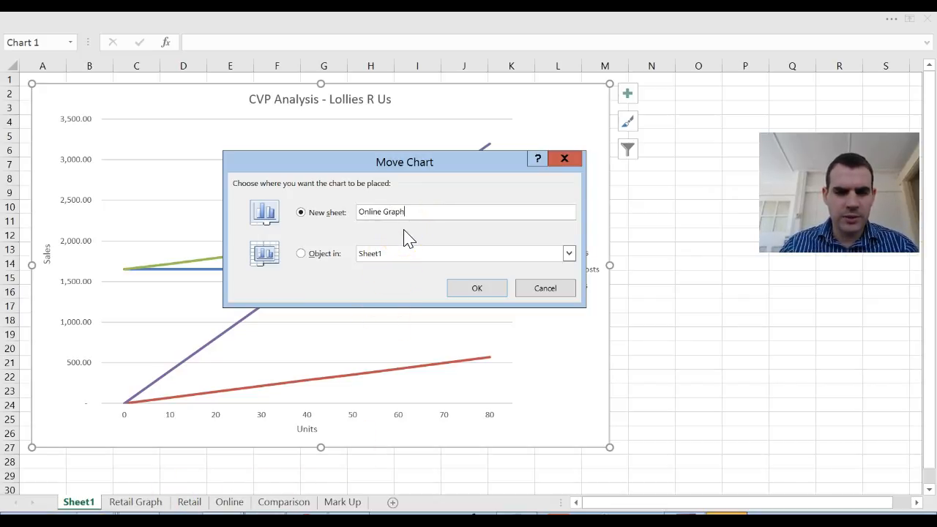
pyautogui.click(479, 290)
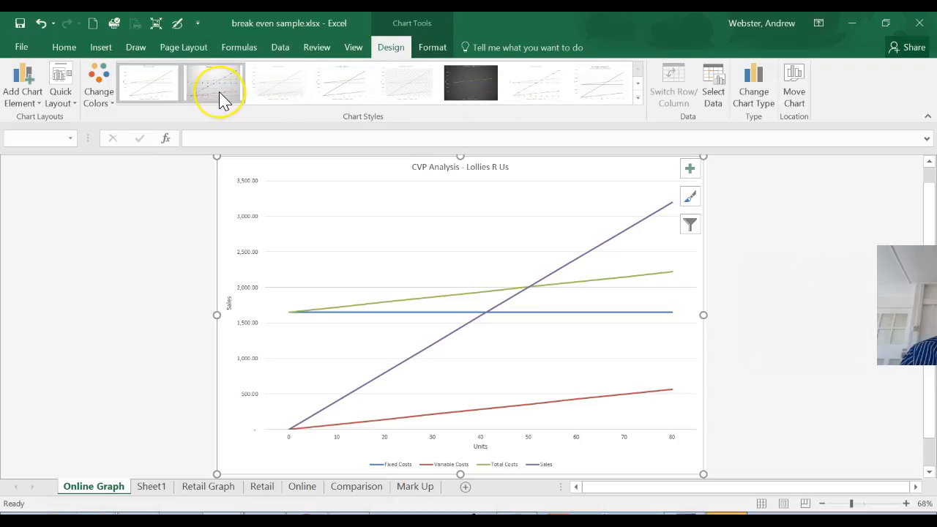
# - Preview the alternative chart styles on the CVP chart, including Style 2, Style 3 and the dark-background style
pyautogui.click(231, 98)
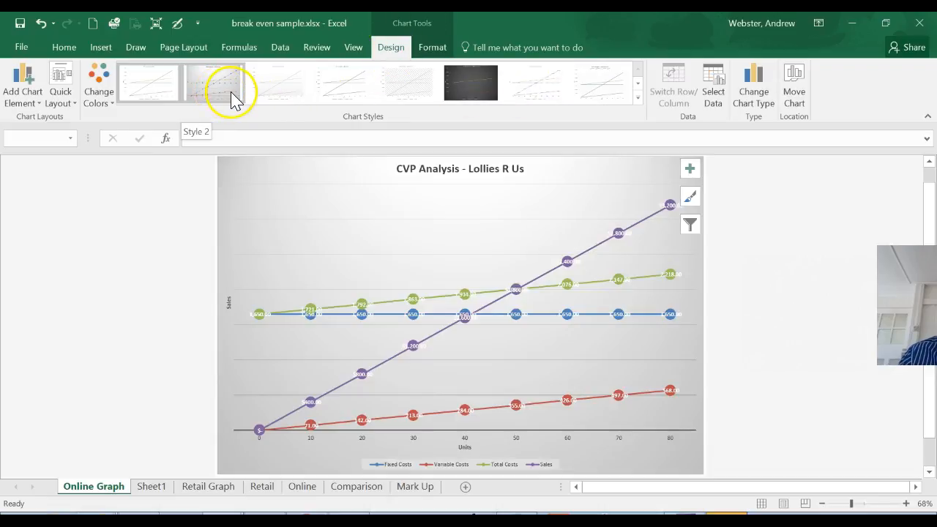
pyautogui.click(284, 95)
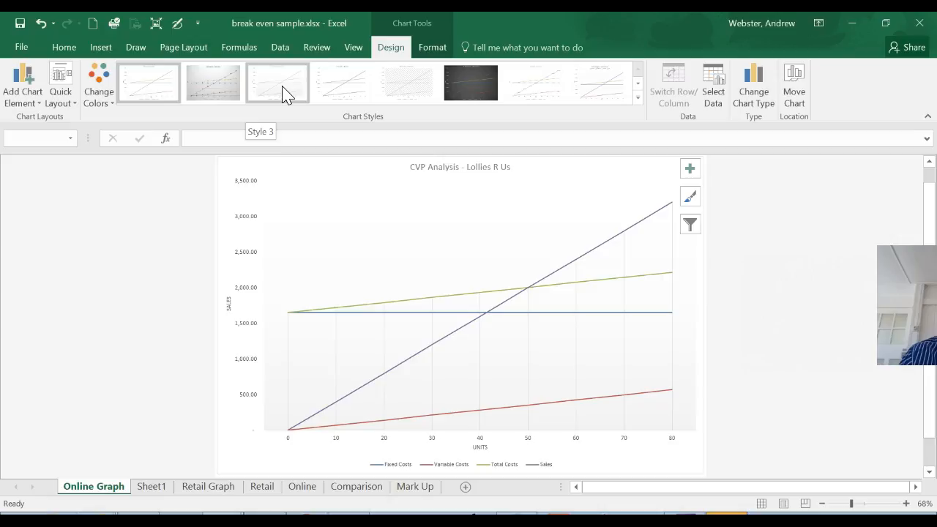
pyautogui.click(324, 87)
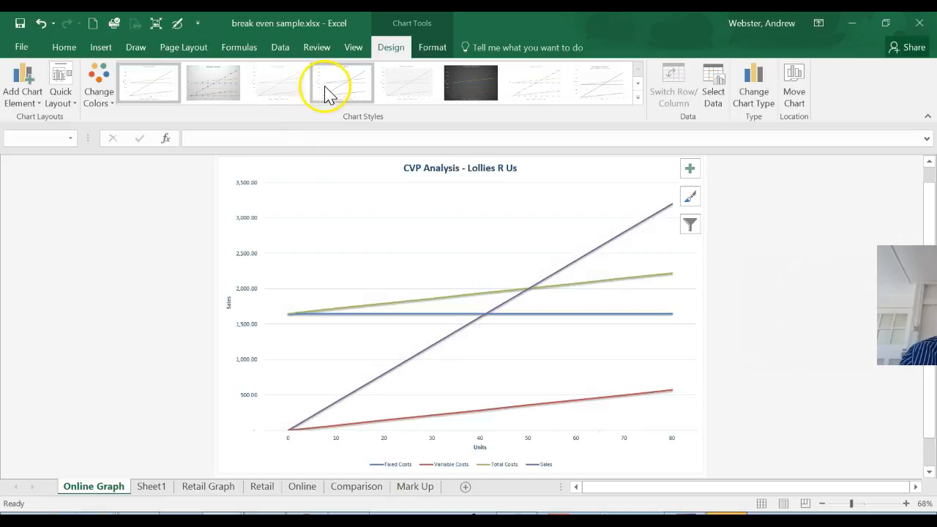
pyautogui.click(399, 91)
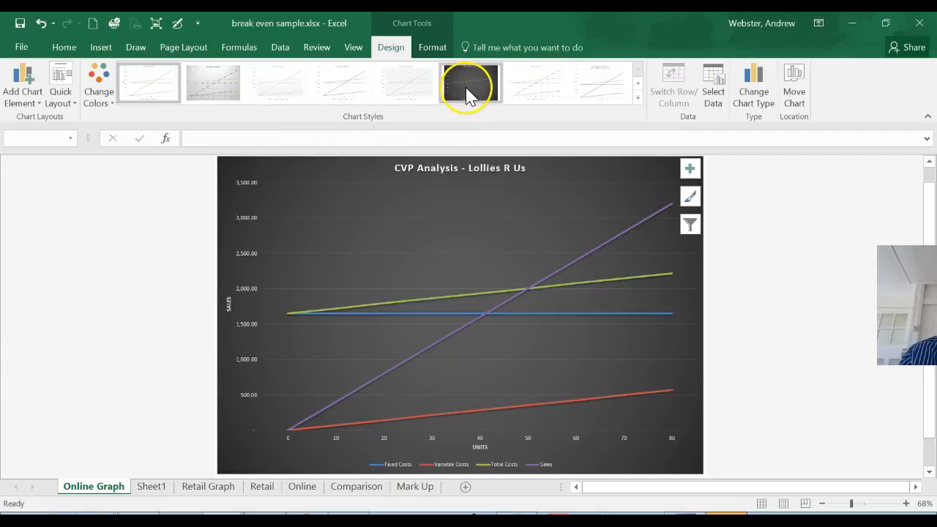
pyautogui.click(514, 89)
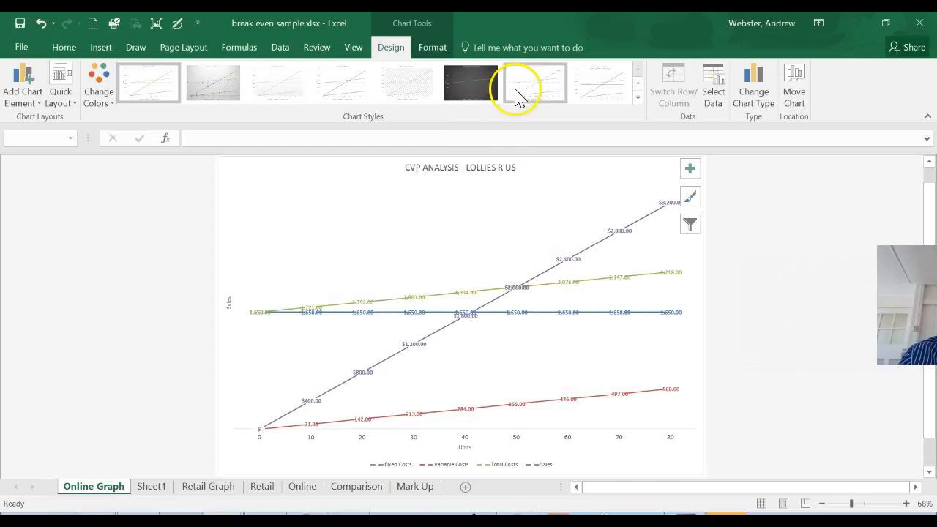
pyautogui.click(470, 93)
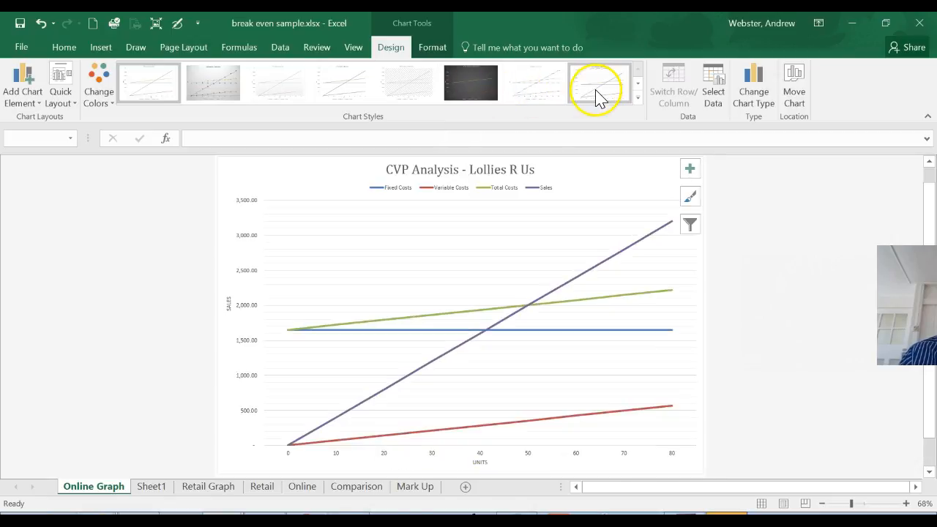